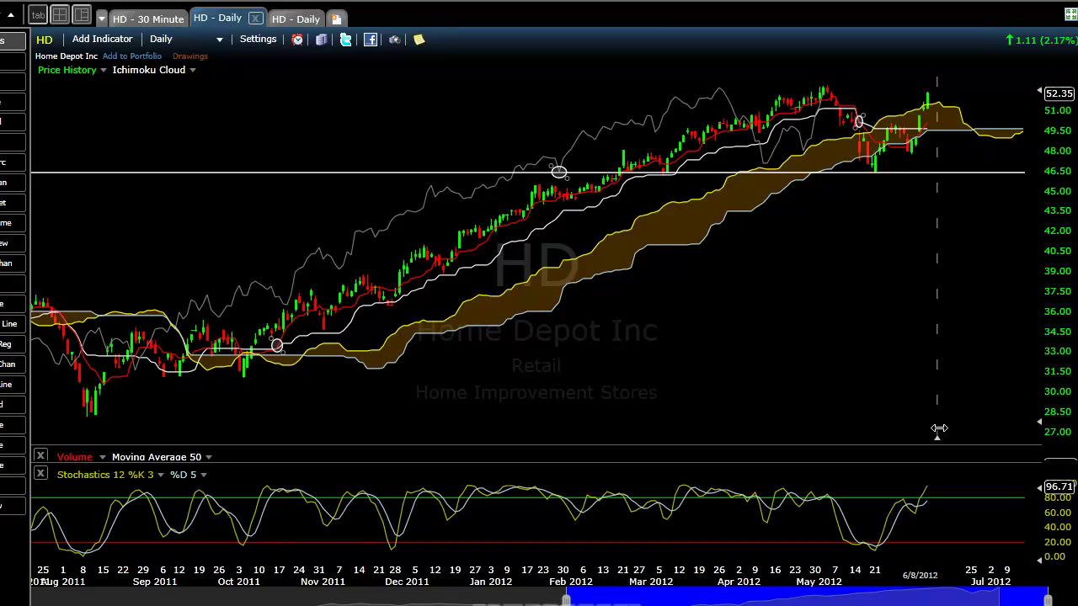
Shift the HD daily price bars slightly left to show the clean Ichimoku chart
{"action": "mouse_move", "coordinate": [937, 435]}
{"action": "left_mouse_down"}
{"action": "mouse_move", "coordinate": [738, 416]}
{"action": "mouse_move", "coordinate": [738, 430]}
{"action": "left_mouse_up"}
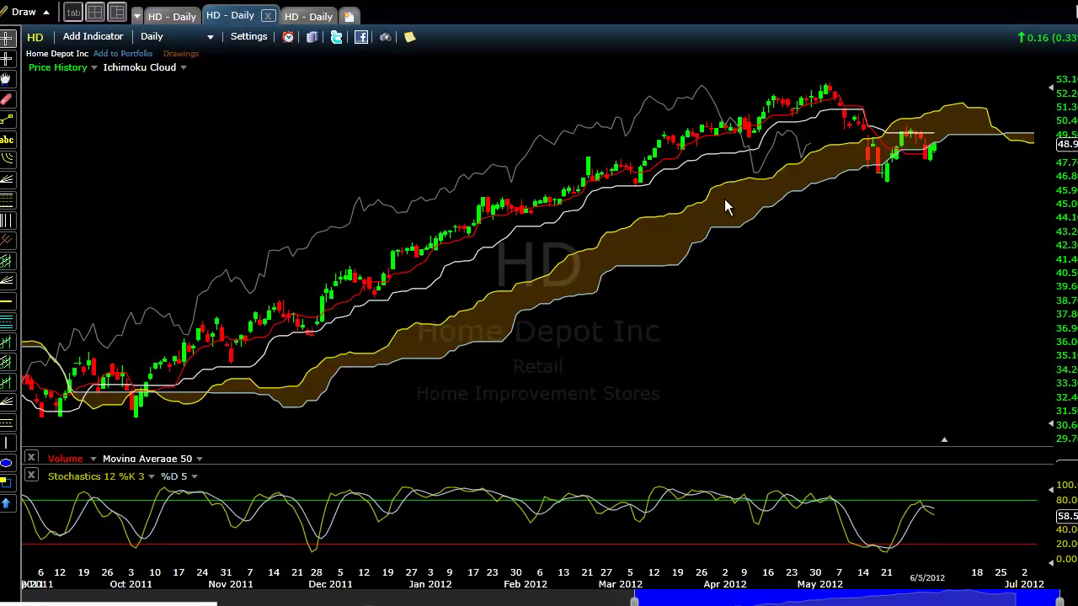
Zoom in and scroll the HD chart back to show June through early December 2011
{"action": "scroll", "coordinate": [745, 218], "scroll_direction": "up", "scroll_amount": 3}
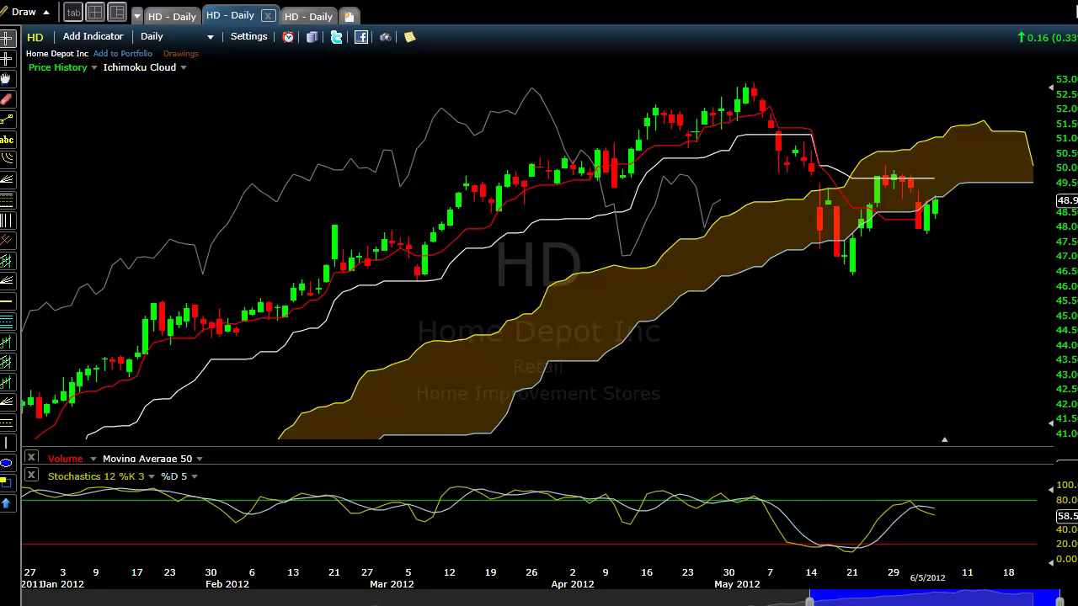
{"action": "left_click", "coordinate": [594, 605]}
{"action": "left_click_drag", "start_coordinate": [594, 604], "coordinate": [567, 603]}
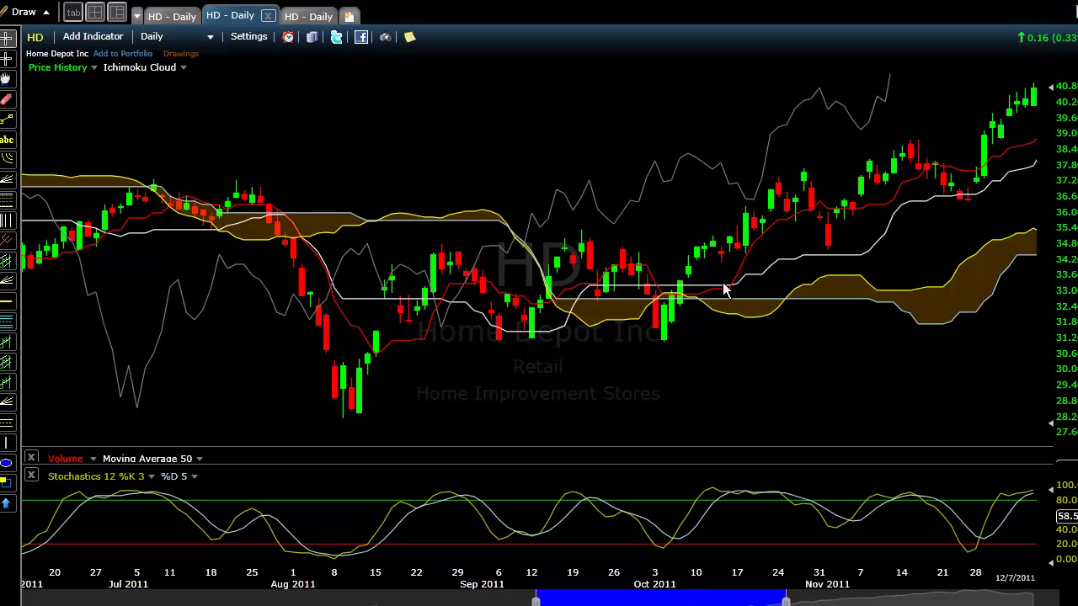
Circle the mid-October 2011 cloud breakout, then shift the view to August 2011–January 2012
{"action": "left_click", "coordinate": [6, 462]}
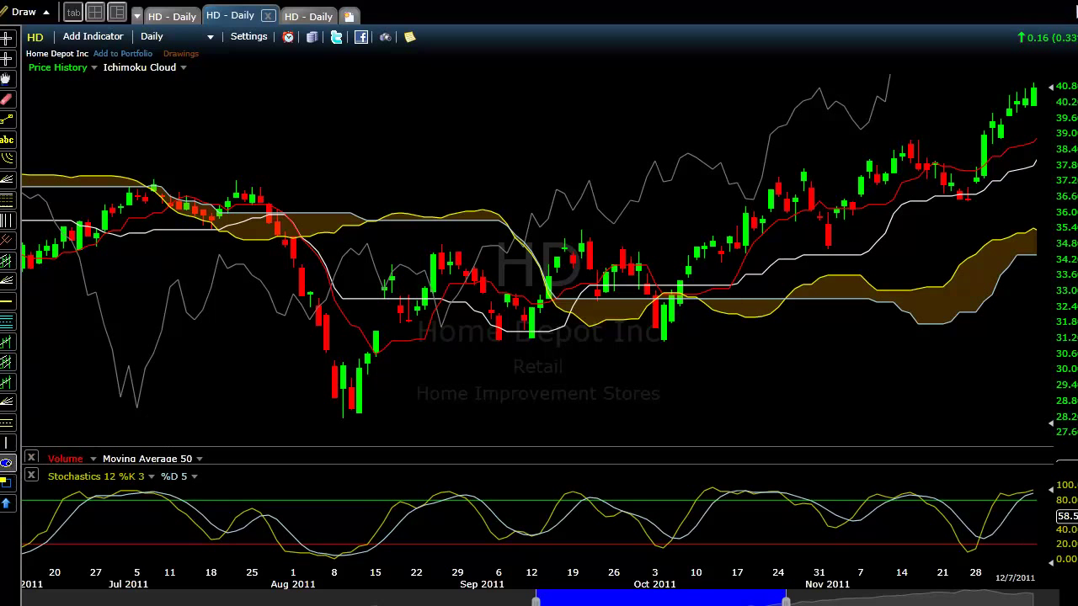
{"action": "left_click_drag", "start_coordinate": [721, 266], "coordinate": [745, 293]}
{"action": "key", "text": "Escape"}
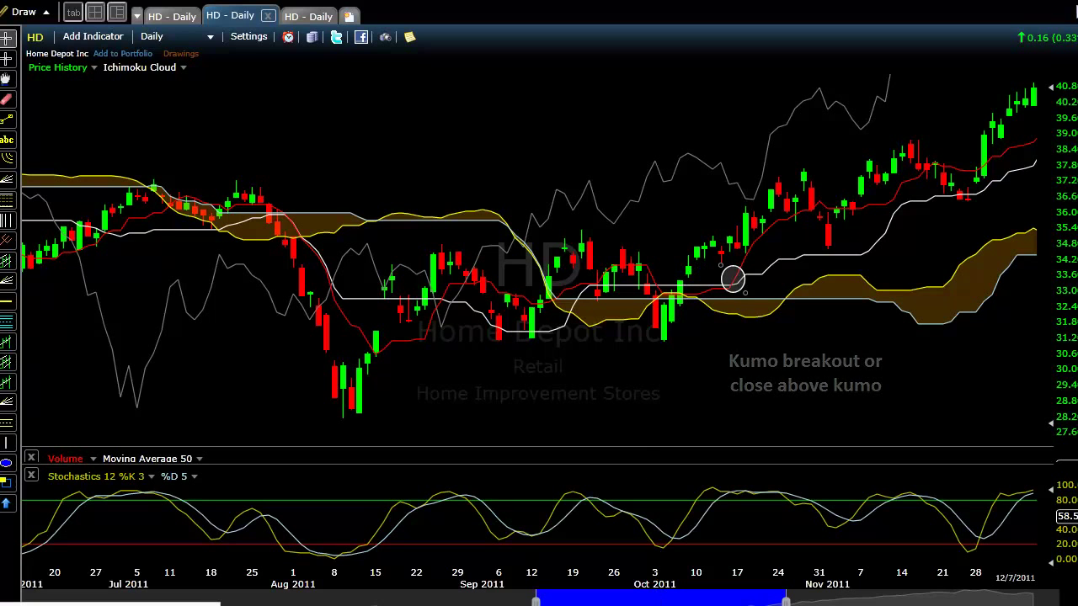
{"action": "left_click_drag", "start_coordinate": [684, 602], "coordinate": [753, 603]}
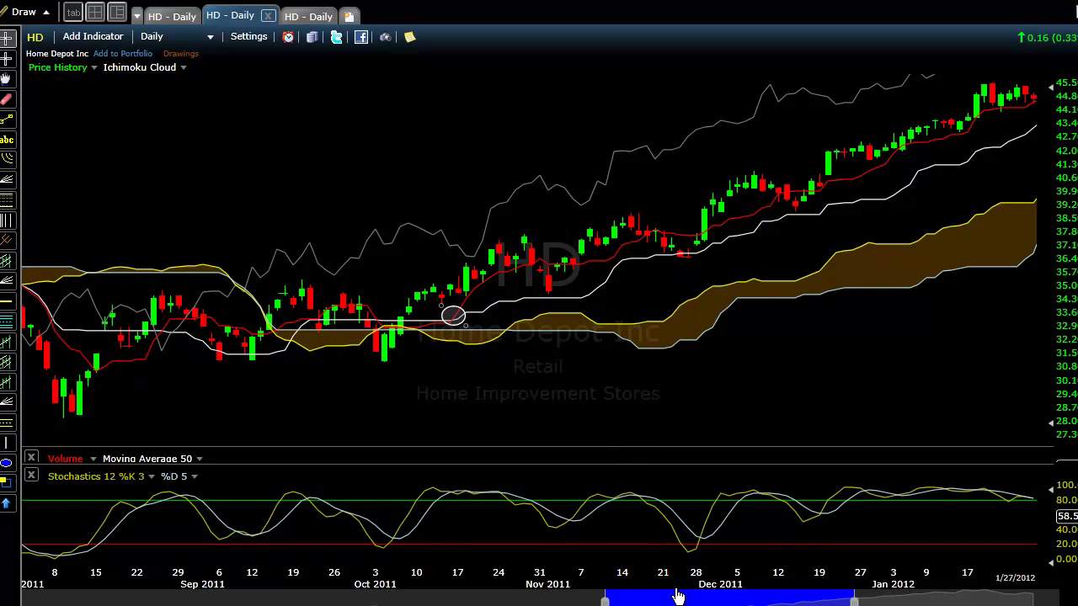
Scroll the HD chart forward and switch to the Bollinger Bands and MACD HD - Daily chart
{"action": "left_click_drag", "start_coordinate": [722, 598], "coordinate": [852, 599]}
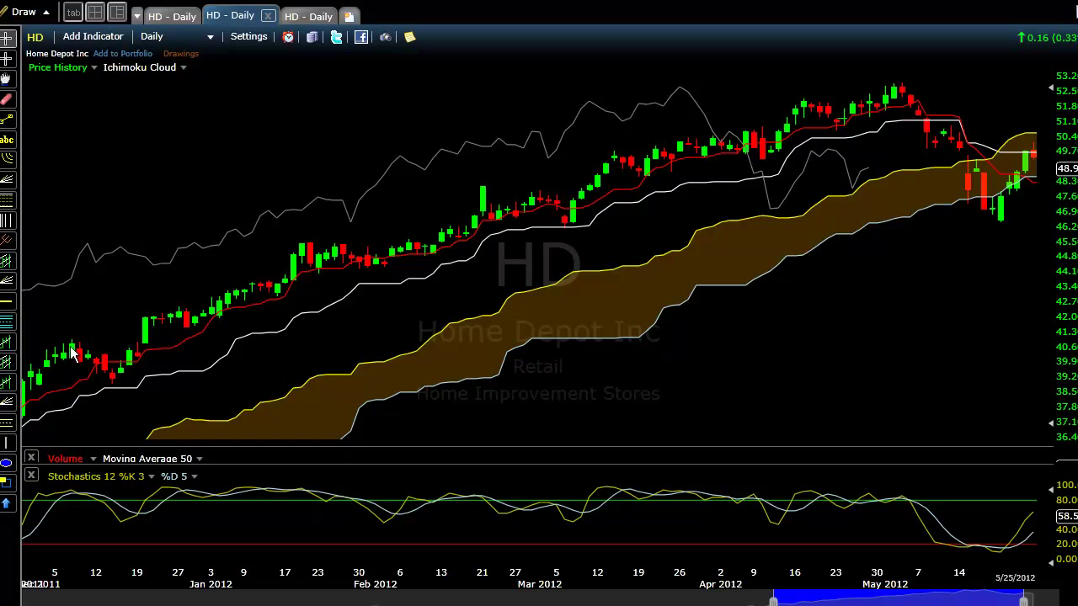
{"action": "left_click", "coordinate": [172, 16]}
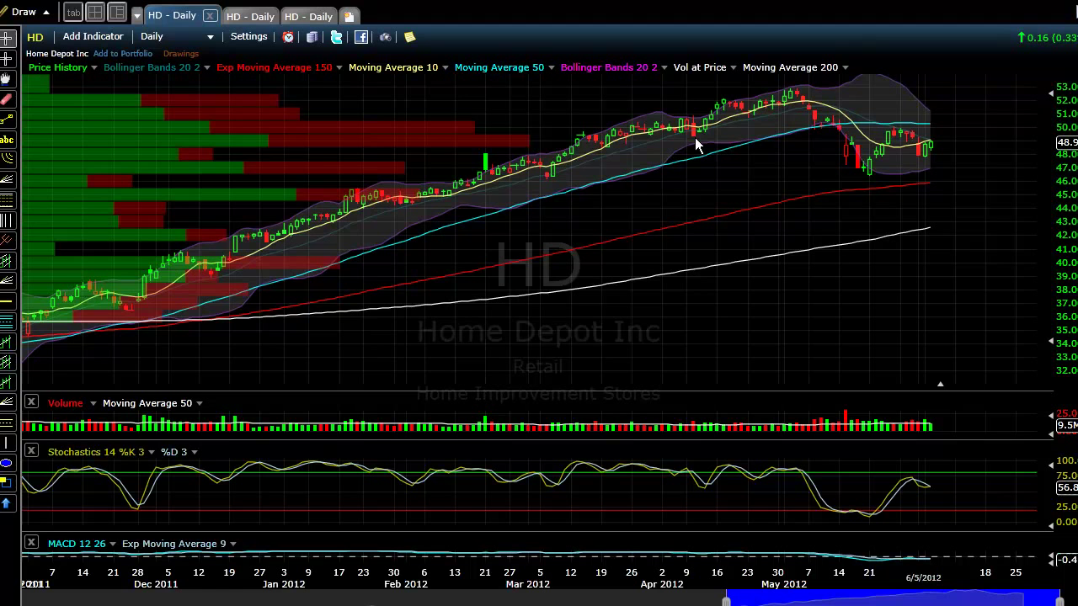
Return to the HD Ichimoku Cloud chart with Stochastics and ready the Ellipse tool
{"action": "left_click", "coordinate": [250, 16]}
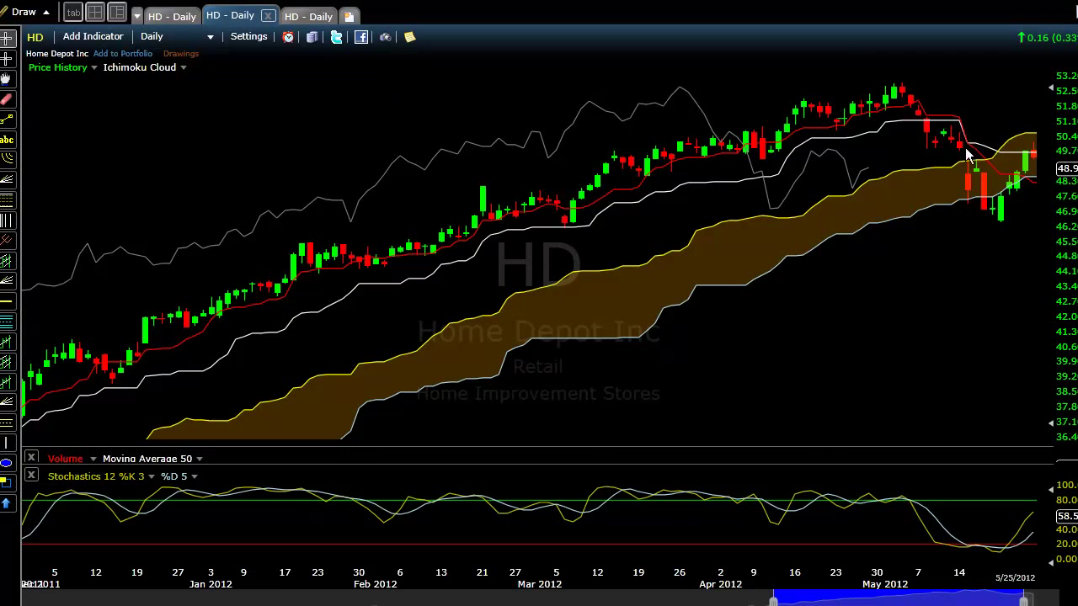
{"action": "left_click", "coordinate": [6, 462]}
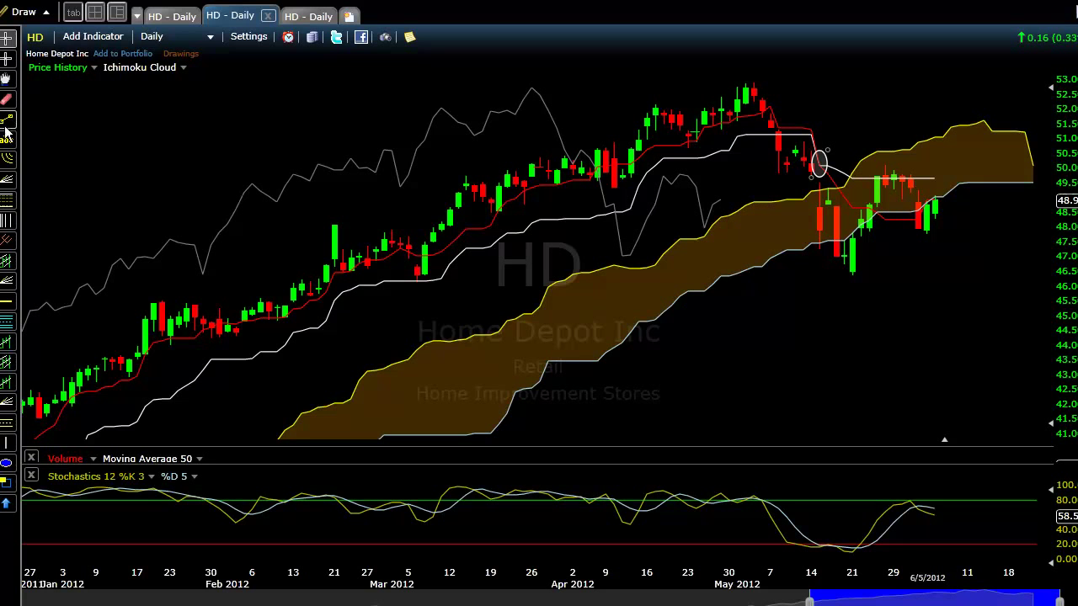
Add a horizontal support line at about 46.40, level with the May low
{"action": "left_click", "coordinate": [6, 300]}
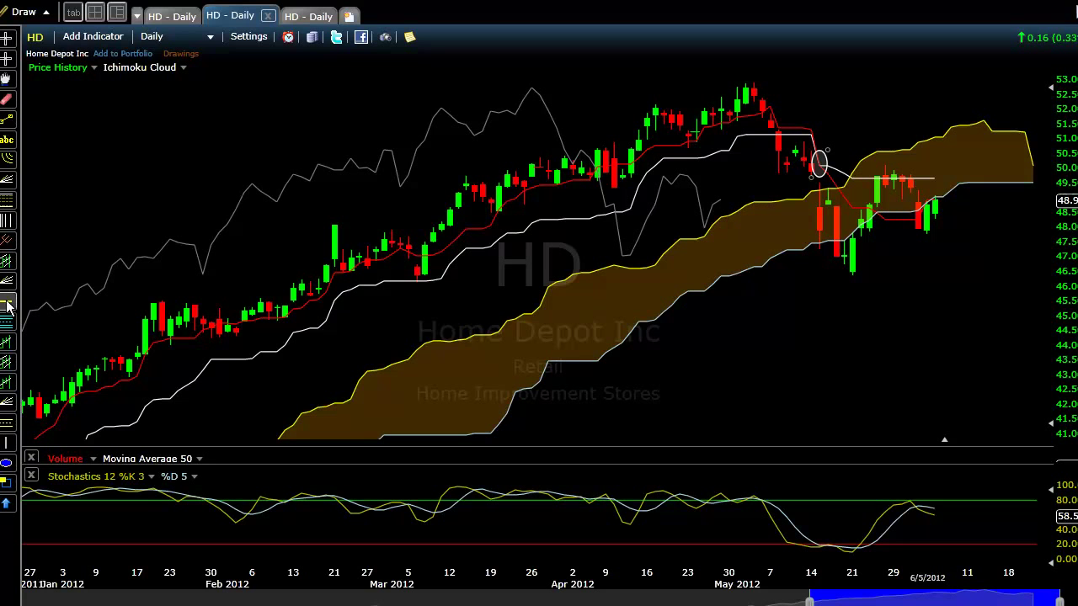
{"action": "left_click", "coordinate": [609, 256]}
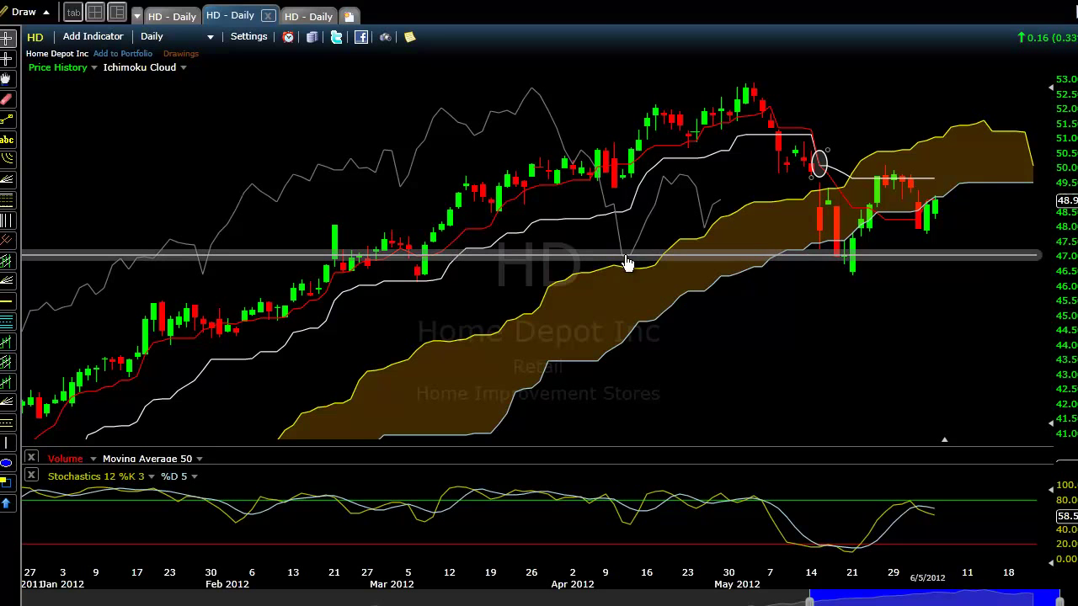
{"action": "left_click_drag", "start_coordinate": [628, 268], "coordinate": [583, 295]}
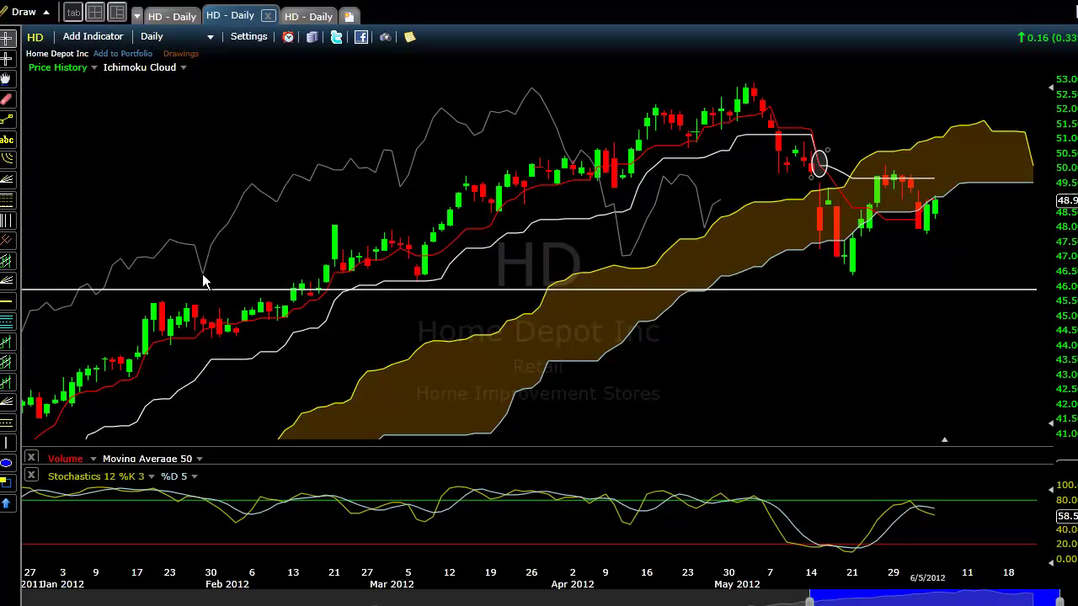
{"action": "left_click_drag", "start_coordinate": [212, 290], "coordinate": [212, 279]}
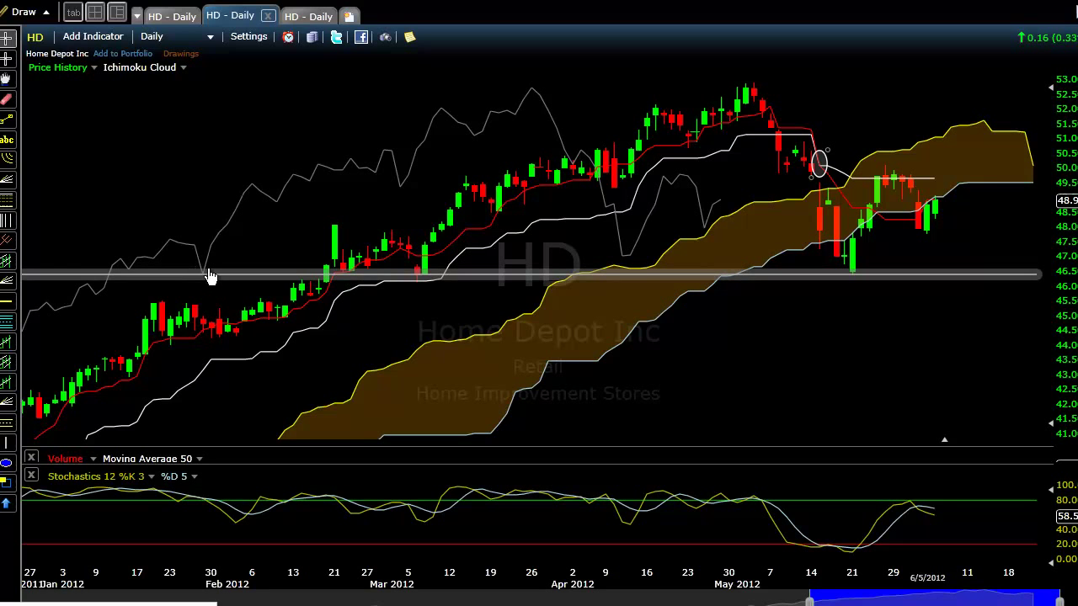
{"action": "left_click", "coordinate": [6, 463]}
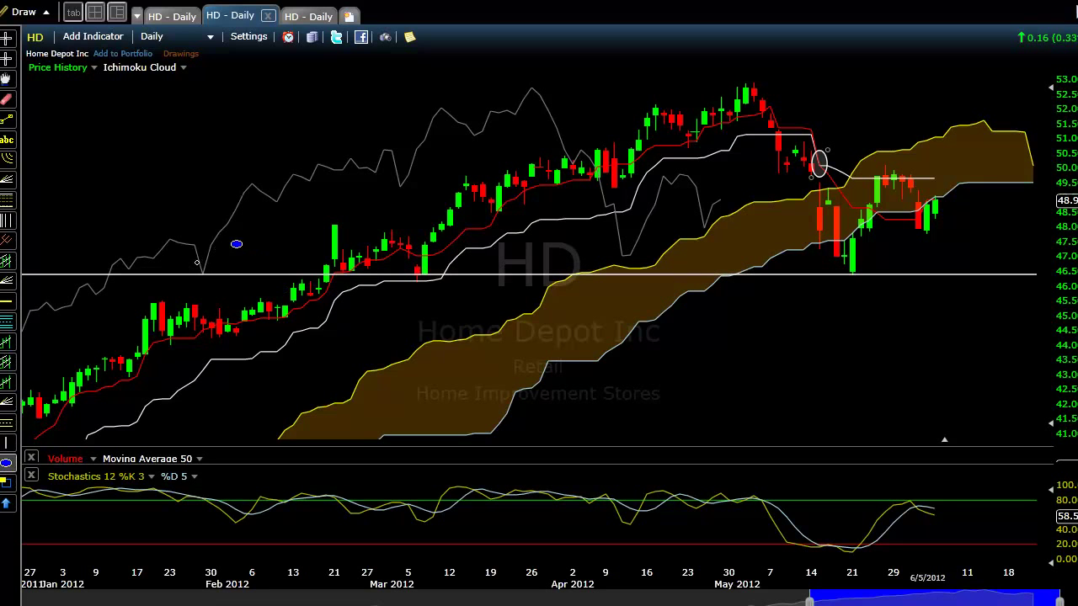
Circle the early-February point near the support line on the HD chart
{"action": "left_click_drag", "start_coordinate": [187, 261], "coordinate": [219, 288]}
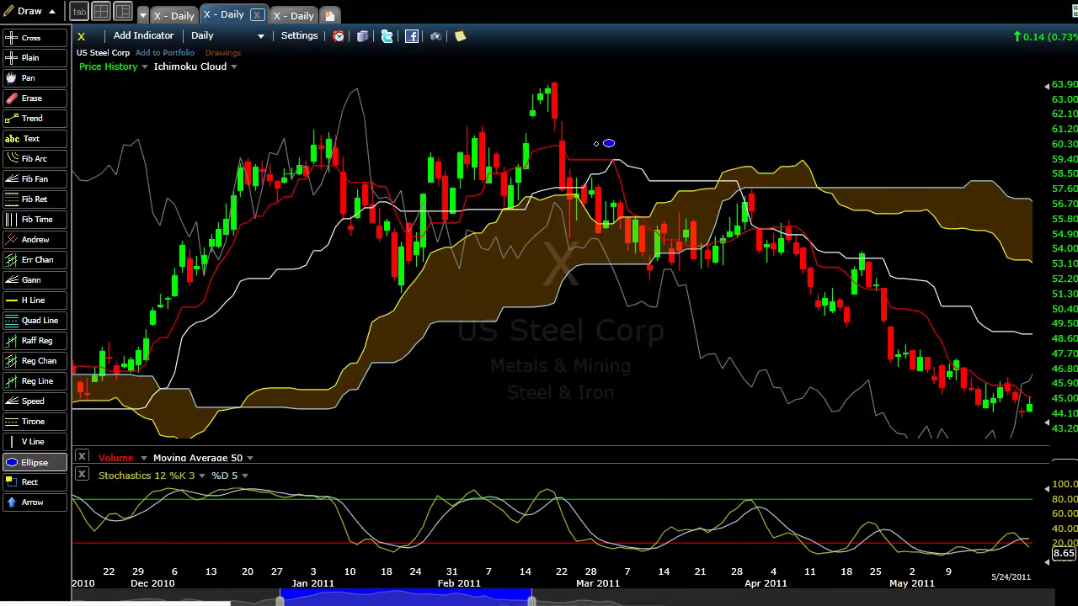
Circle the early-March peak near 59.40 and the mid-April drop near 54.00 on US Steel
{"action": "left_click_drag", "start_coordinate": [596, 143], "coordinate": [613, 170]}
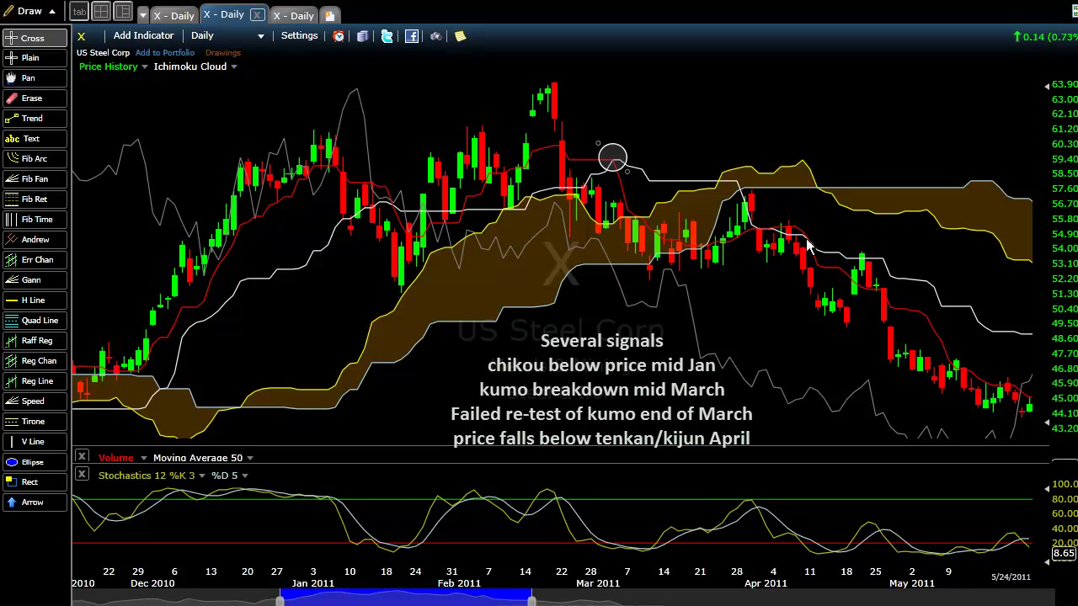
{"action": "left_click", "coordinate": [855, 224]}
{"action": "left_click_drag", "start_coordinate": [825, 239], "coordinate": [794, 257]}
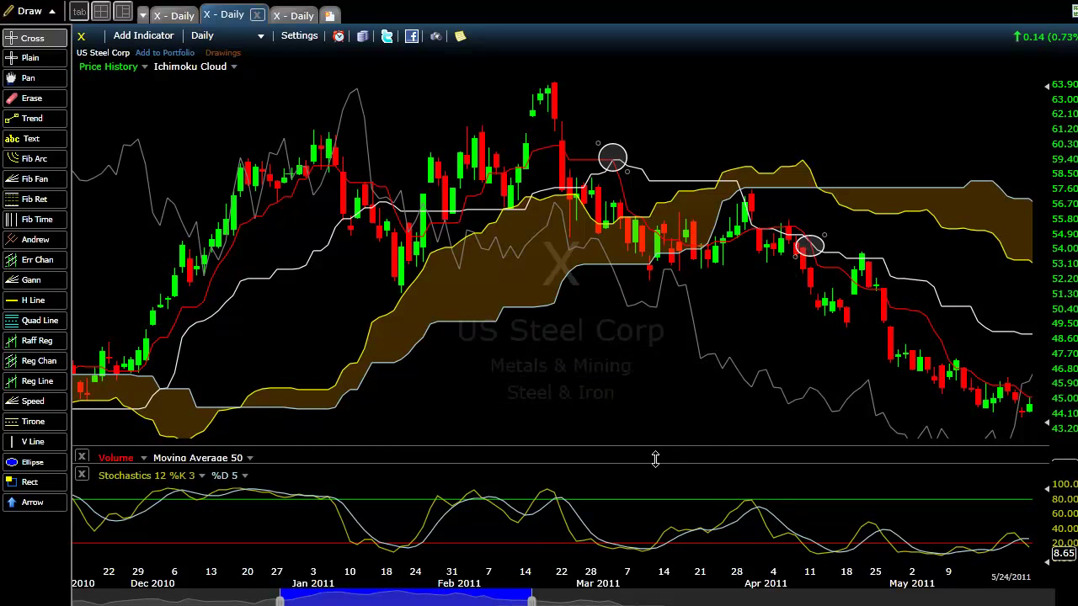
Scroll the US Steel chart forward so it runs from March to 12/5/2011
{"action": "left_click_drag", "start_coordinate": [532, 597], "coordinate": [646, 593]}
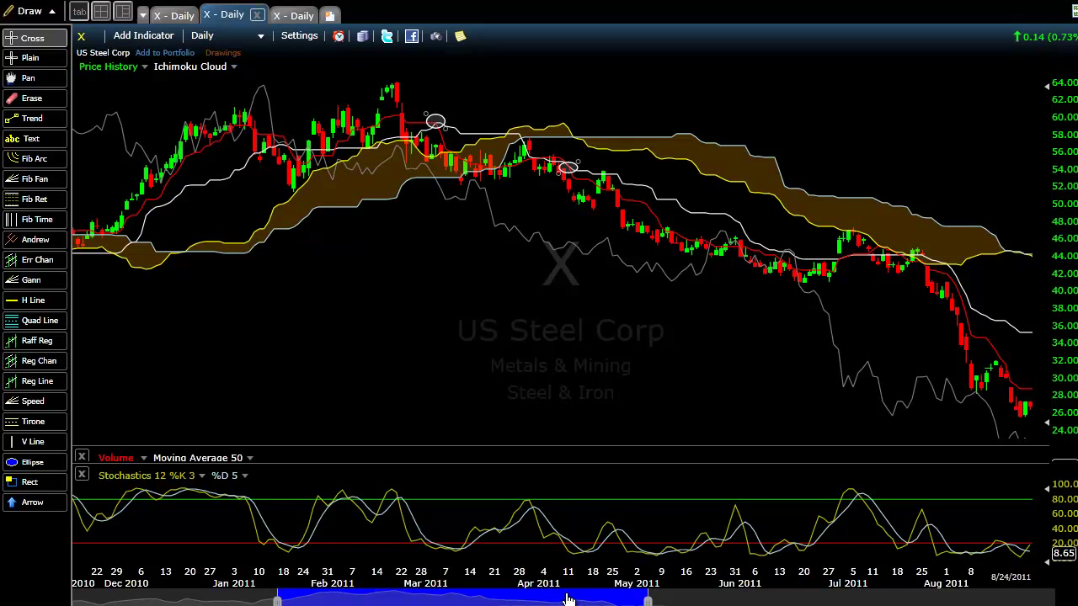
{"action": "left_click_drag", "start_coordinate": [592, 596], "coordinate": [632, 597]}
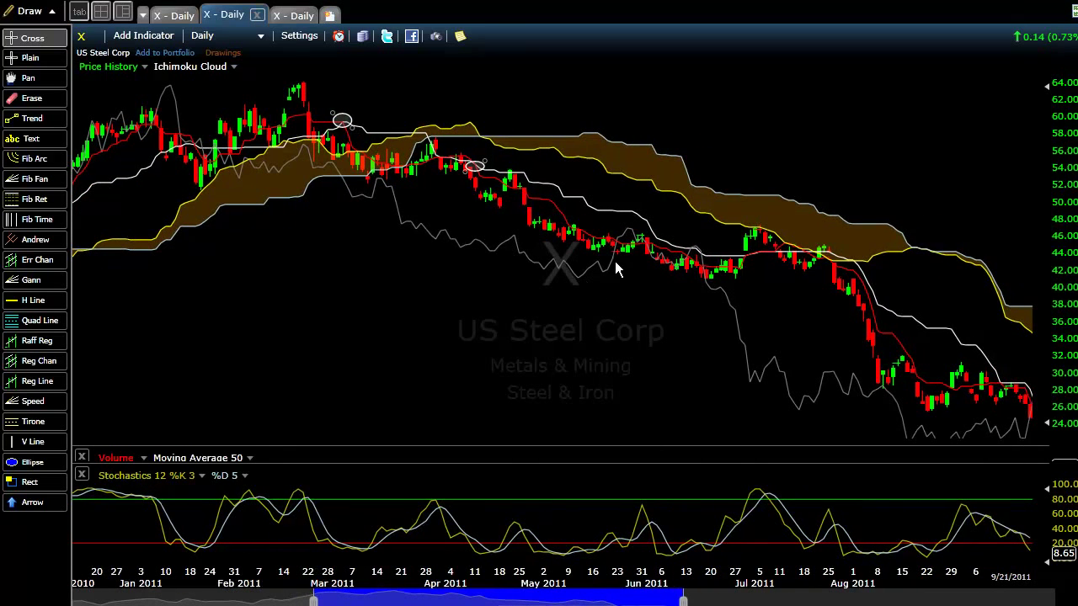
{"action": "left_click_drag", "start_coordinate": [594, 599], "coordinate": [641, 597]}
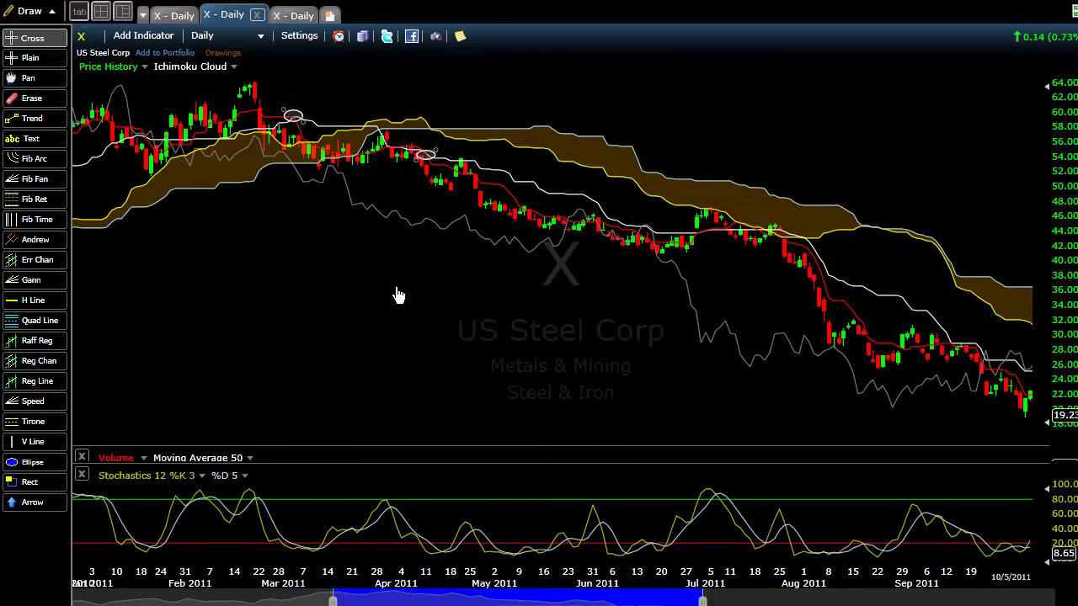
{"action": "scroll", "coordinate": [399, 252], "scroll_direction": "down", "scroll_amount": 3}
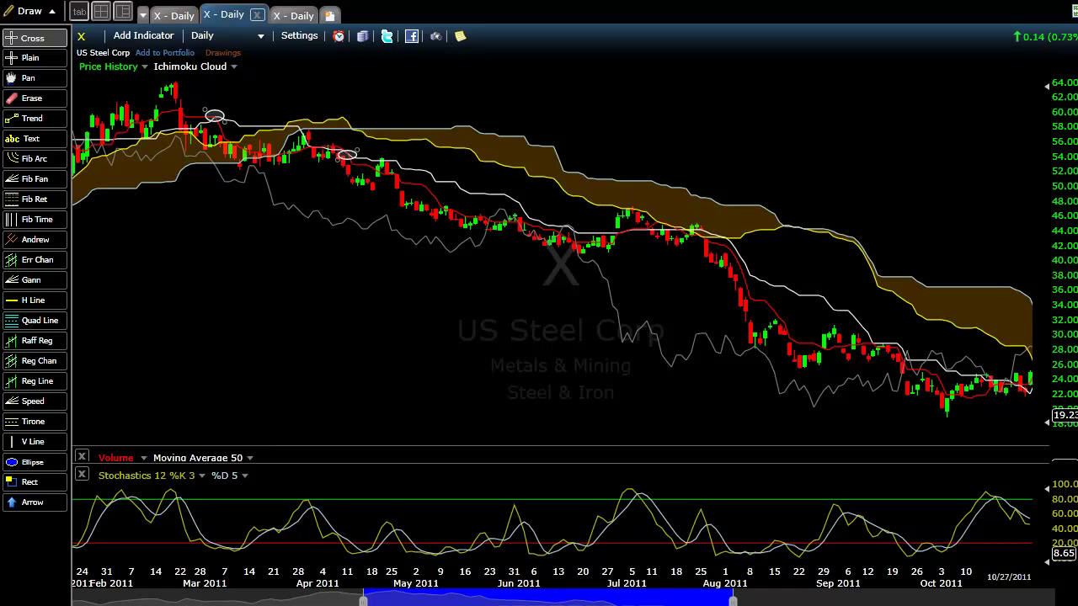
{"action": "left_click_drag", "start_coordinate": [579, 602], "coordinate": [657, 596]}
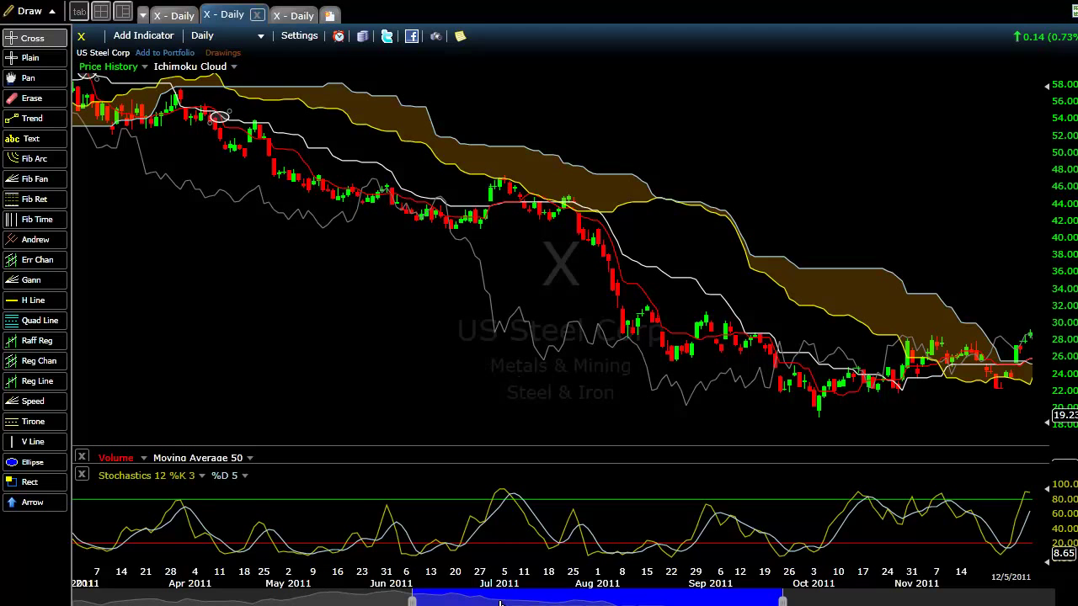
Advance the US Steel chart through June 2012 to reveal the falling trend lines and green arrow
{"action": "left_click_drag", "start_coordinate": [537, 603], "coordinate": [589, 603]}
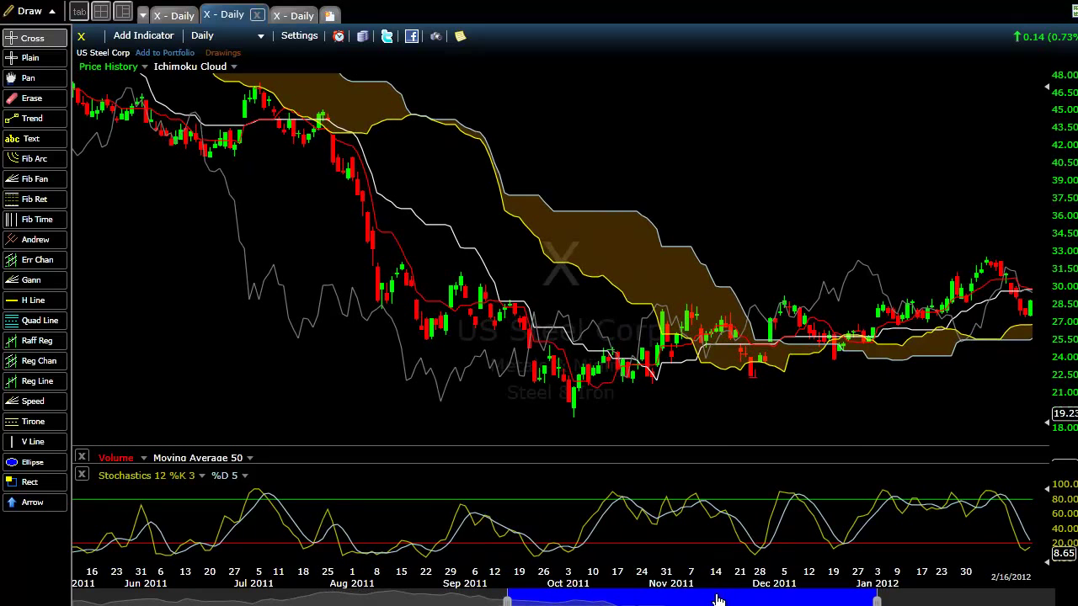
{"action": "left_click_drag", "start_coordinate": [808, 594], "coordinate": [1017, 421]}
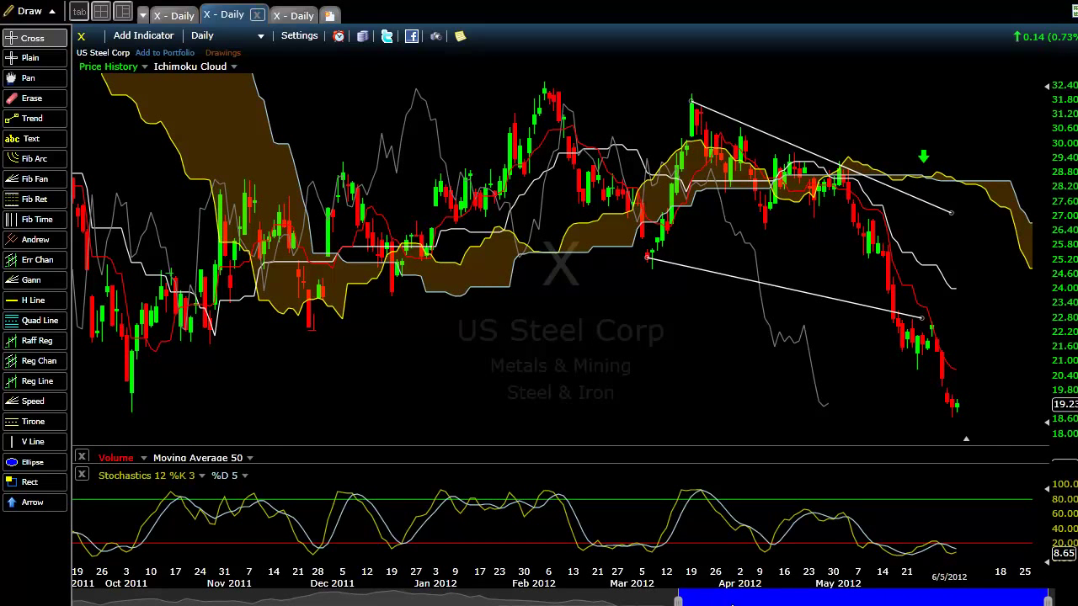
{"action": "left_click_drag", "start_coordinate": [863, 598], "coordinate": [871, 597]}
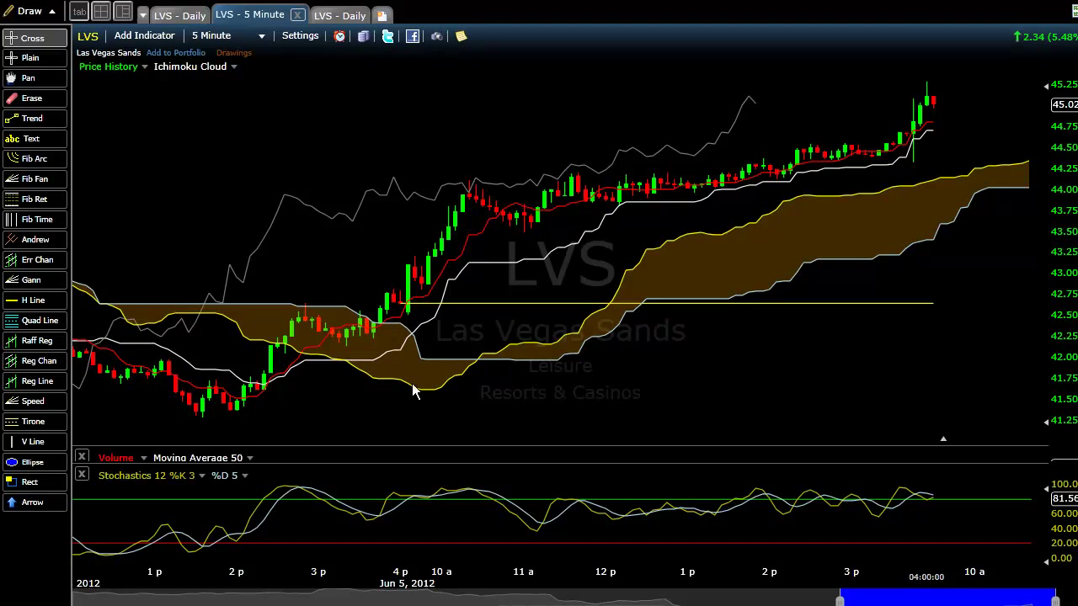
Switch the LVS Ichimoku chart from its current interval to 15-minute bars
{"action": "left_click", "coordinate": [230, 37]}
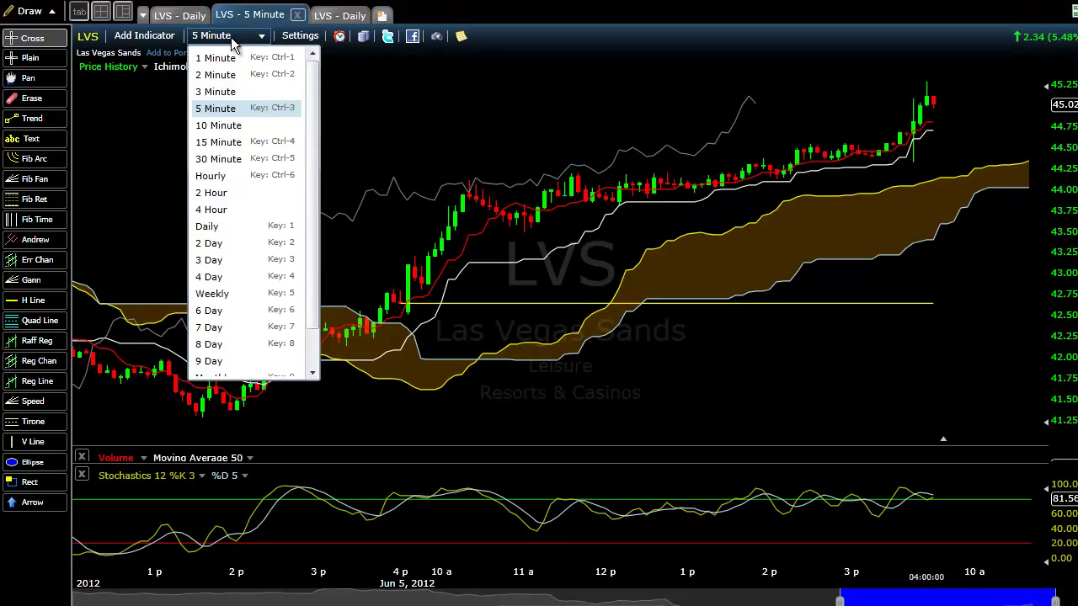
{"action": "left_click", "coordinate": [221, 143]}
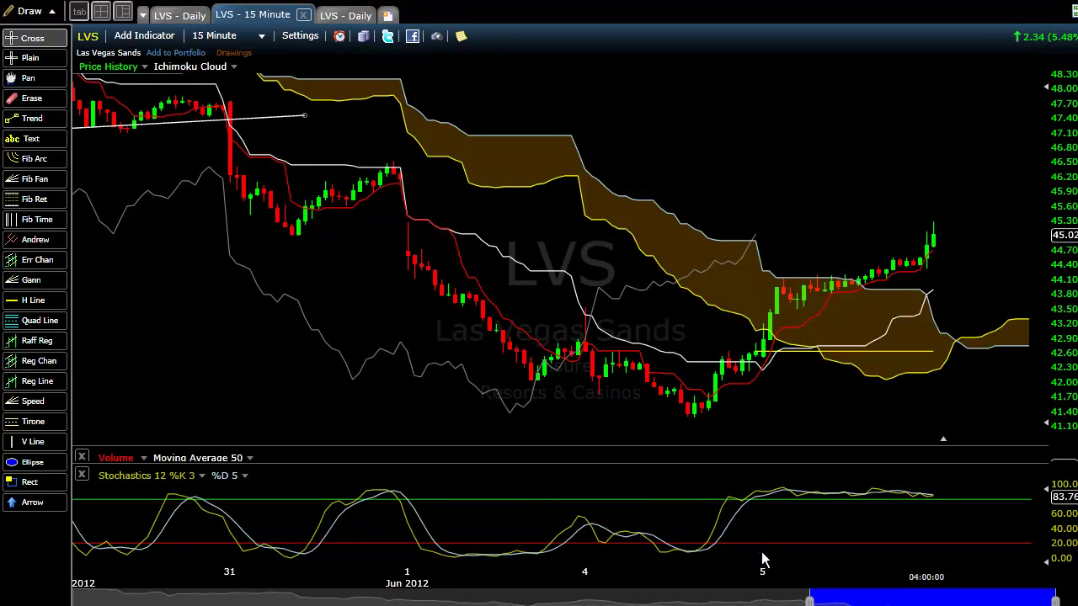
Rescale the LVS chart and read the June 5 1:30 and 1:15 bar values
{"action": "left_click_drag", "start_coordinate": [806, 600], "coordinate": [810, 600]}
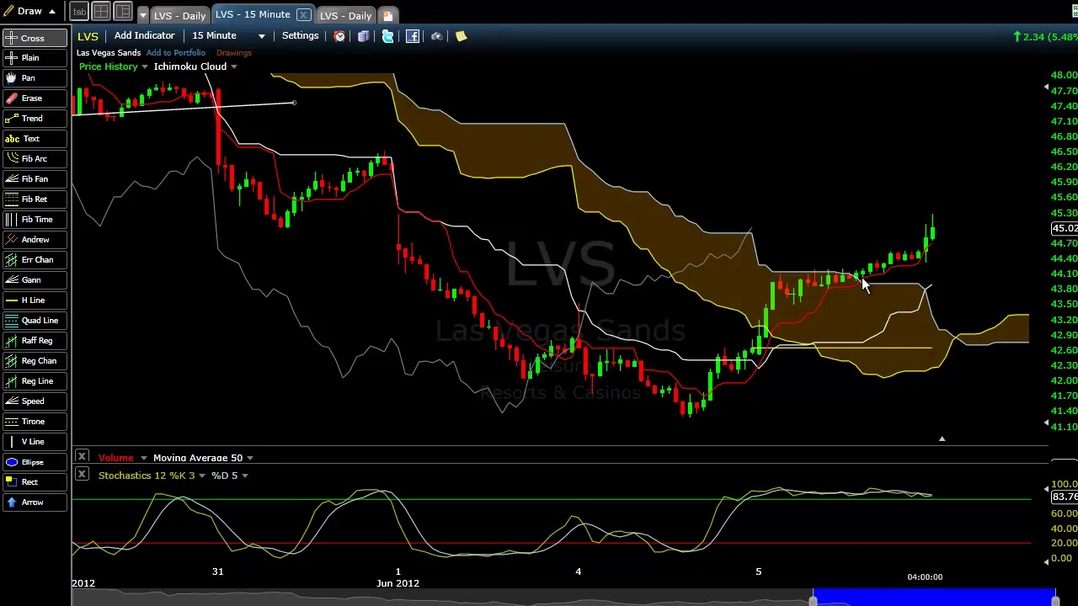
{"action": "left_click", "coordinate": [861, 277]}
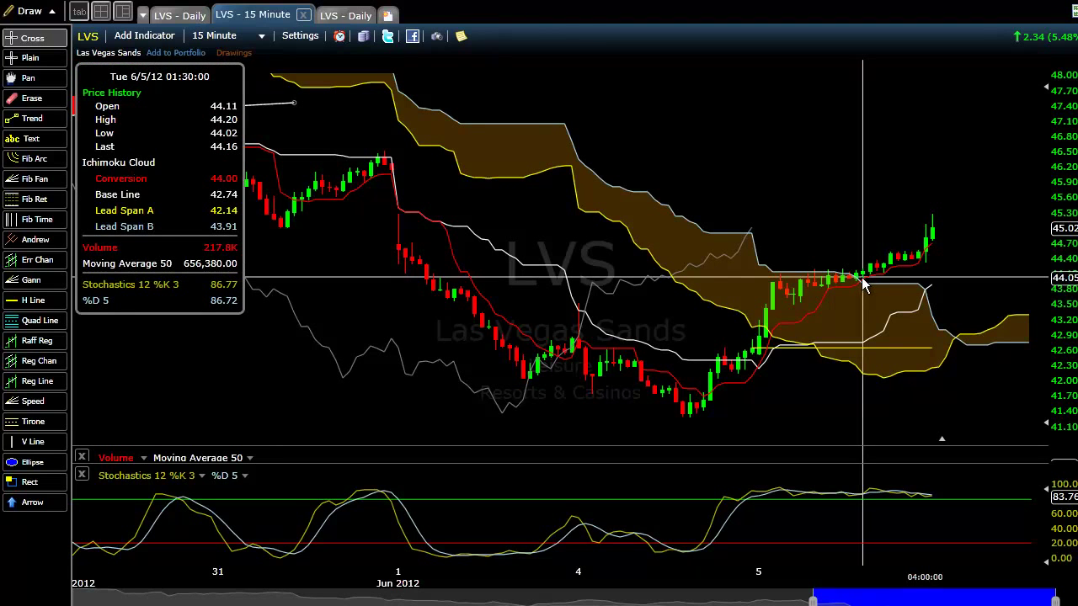
{"action": "left_click", "coordinate": [862, 277]}
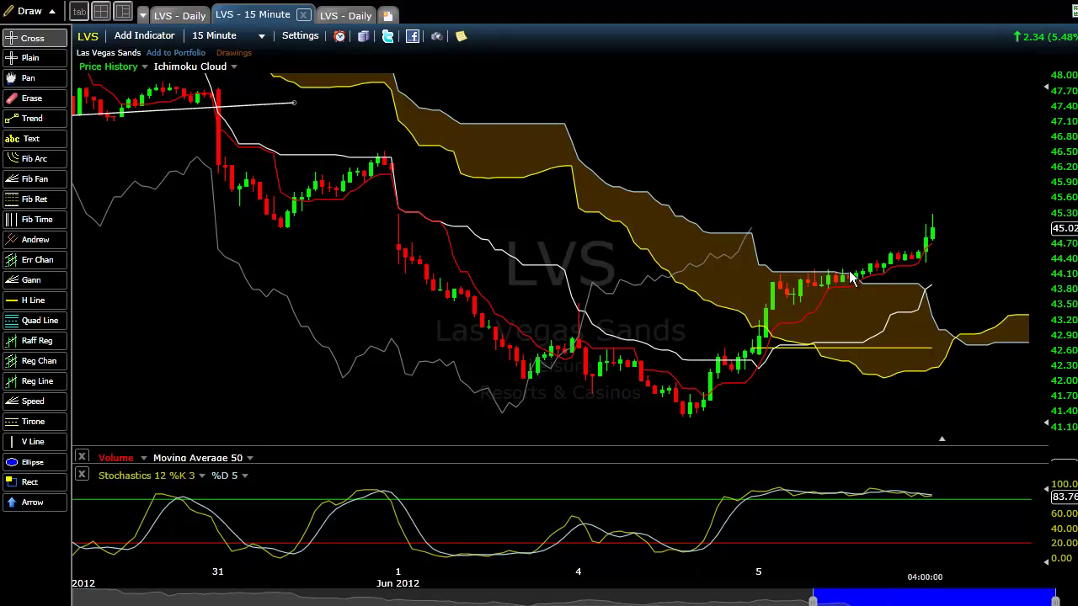
{"action": "left_click", "coordinate": [848, 271]}
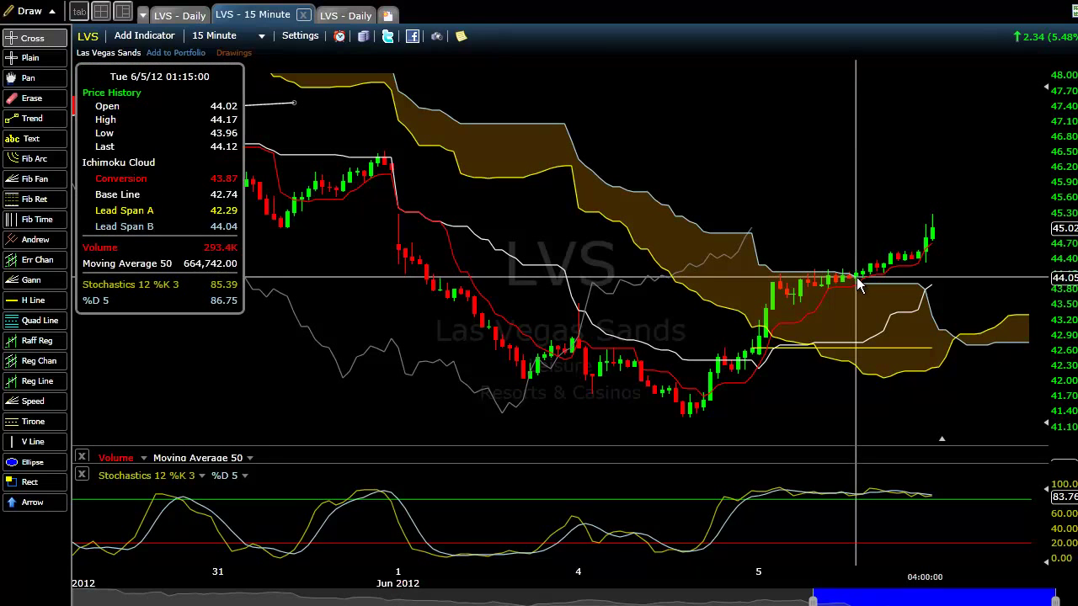
{"action": "left_click", "coordinate": [856, 277]}
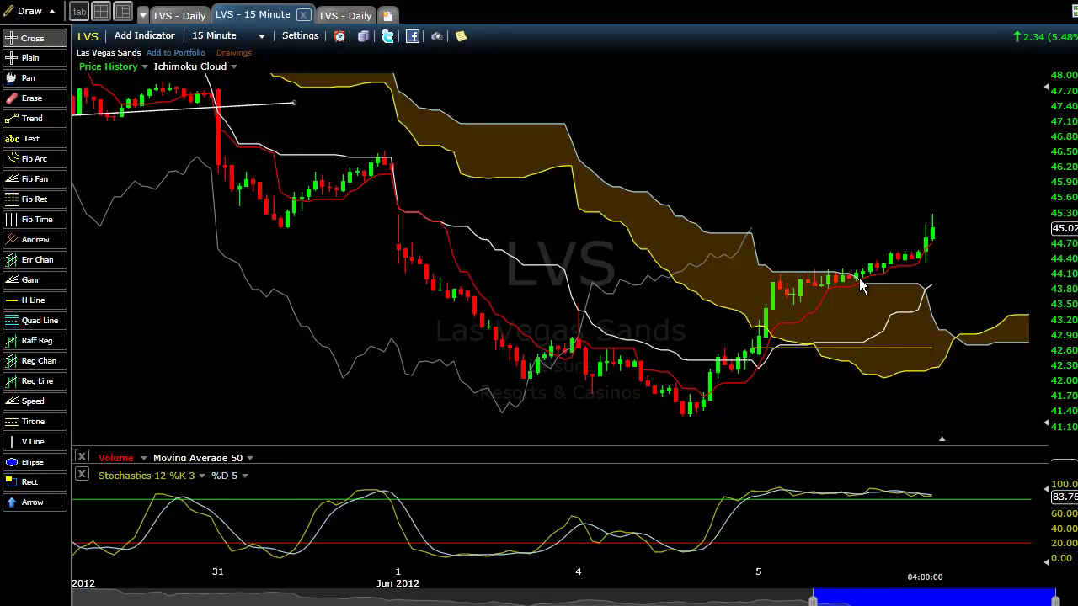
{"action": "left_click", "coordinate": [236, 42]}
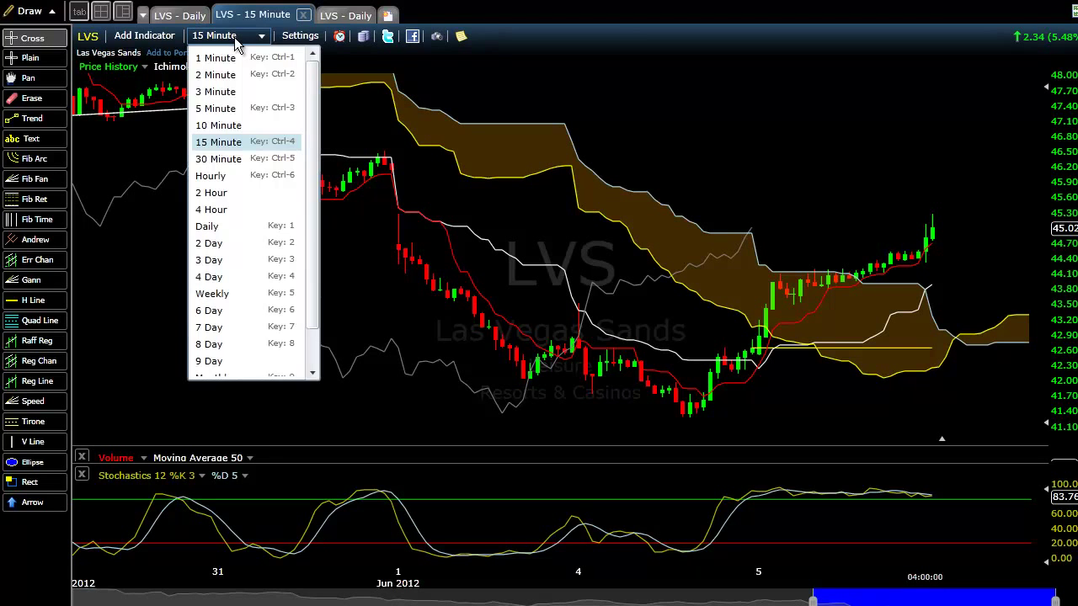
Compare LVS on 5-minute and 15-minute bars, then settle on 30-minute bars
{"action": "left_click", "coordinate": [220, 108]}
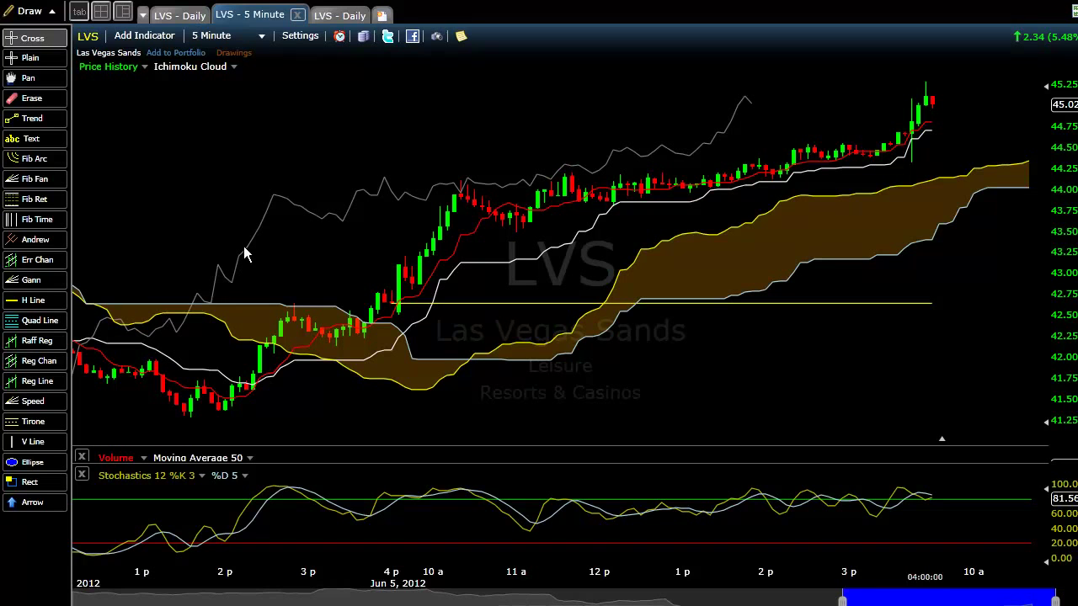
{"action": "left_click", "coordinate": [231, 35]}
{"action": "left_click", "coordinate": [219, 142]}
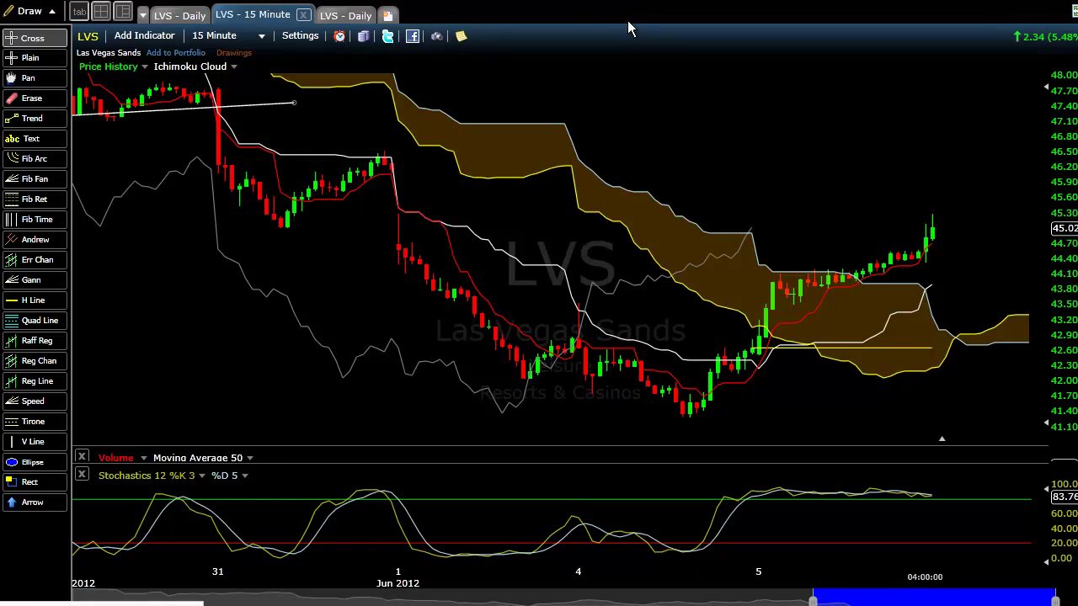
{"action": "left_click", "coordinate": [257, 37]}
{"action": "left_click", "coordinate": [226, 160]}
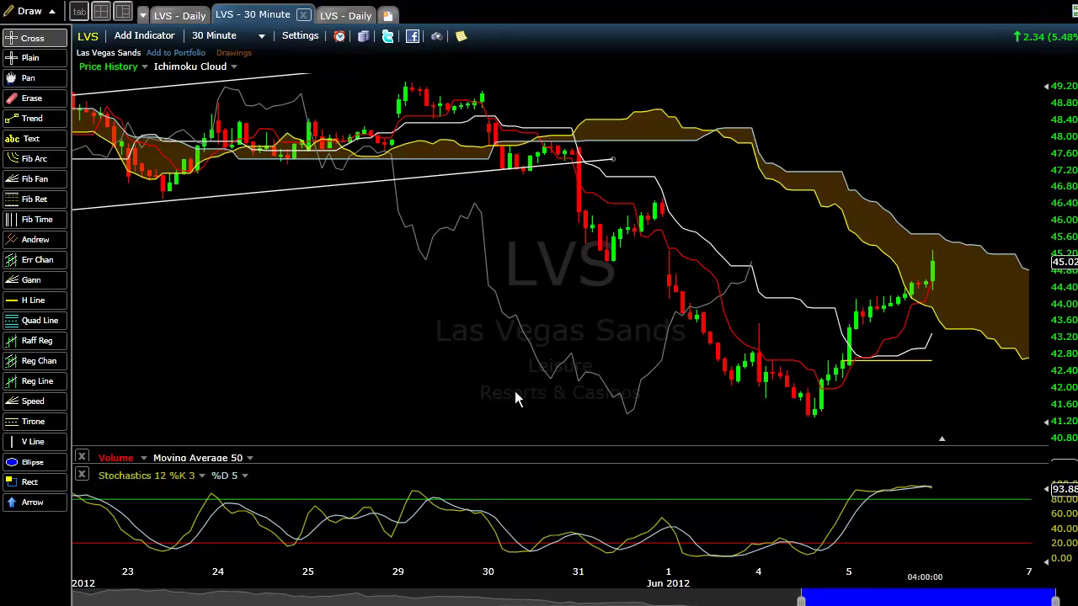
Draw an ellipse around the June 5 candles crossing above the flat yellow line
{"action": "left_click", "coordinate": [34, 462]}
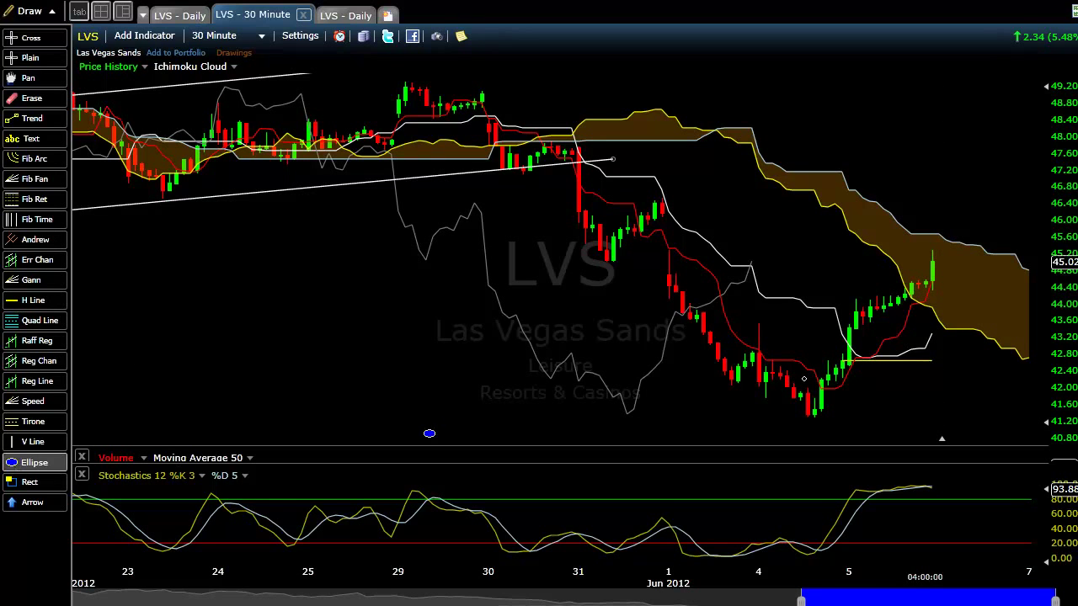
{"action": "left_click_drag", "start_coordinate": [840, 339], "coordinate": [876, 368]}
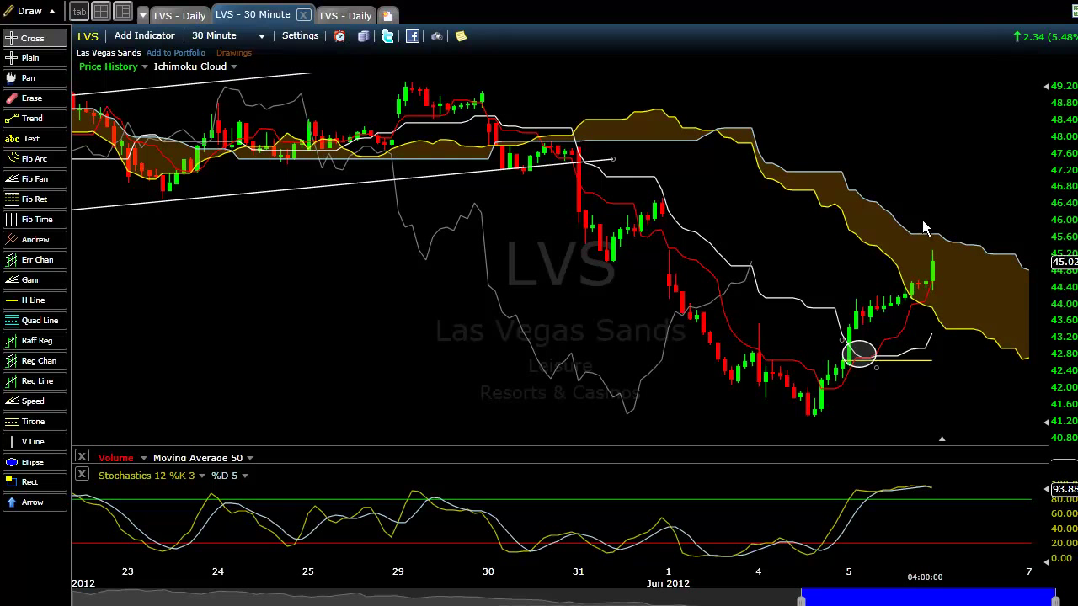
Change the first LVS Daily chart with moving averages to 30-minute bars
{"action": "left_click", "coordinate": [175, 17]}
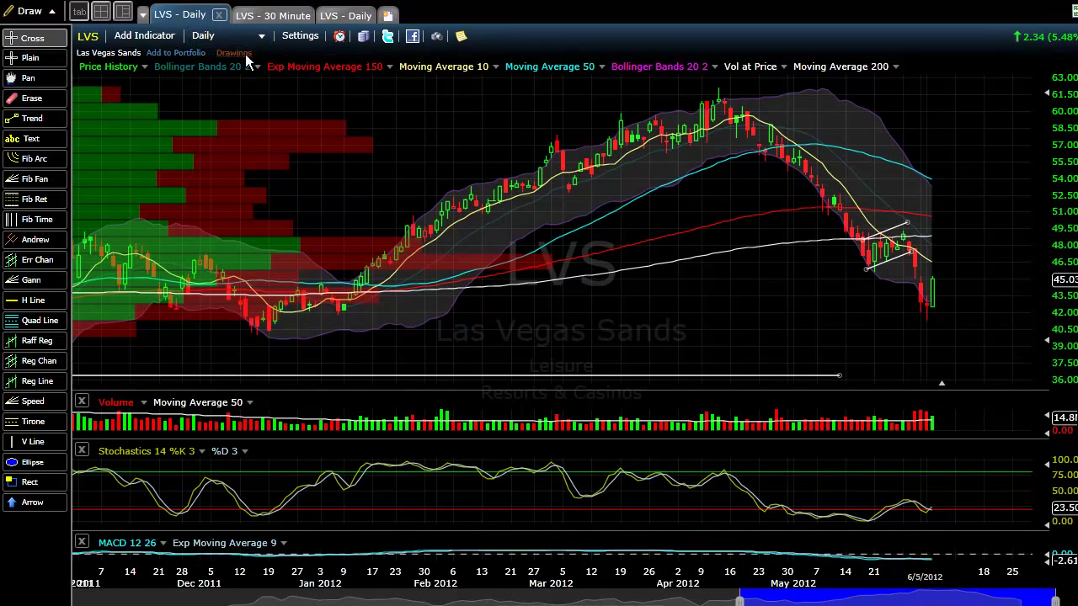
{"action": "left_click", "coordinate": [226, 39]}
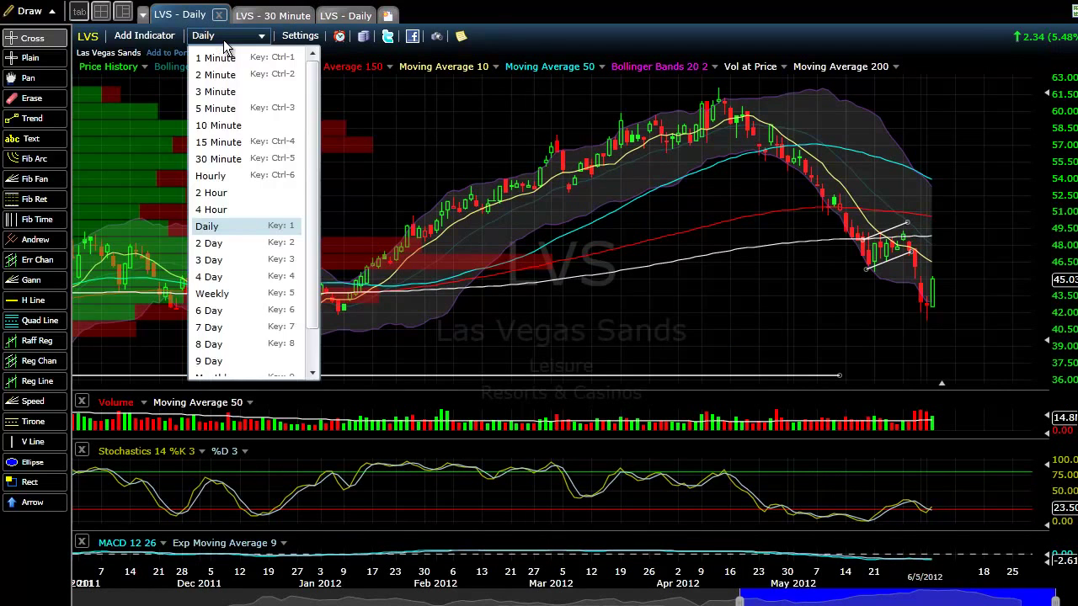
{"action": "left_click", "coordinate": [223, 161]}
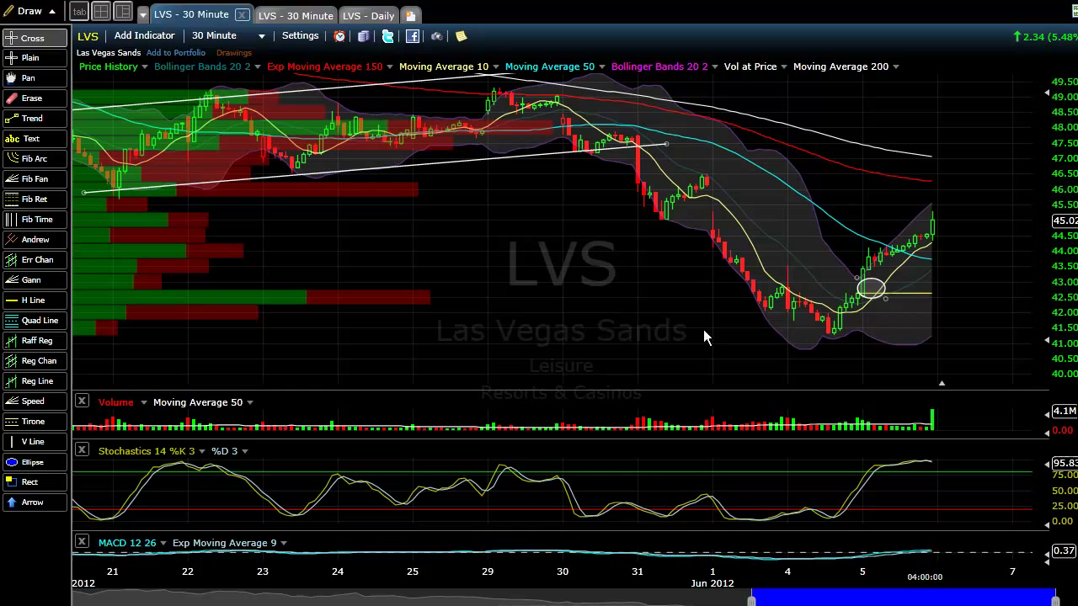
Compare the LVS chart tabs and return to the 30-minute Ichimoku chart
{"action": "left_click", "coordinate": [286, 15]}
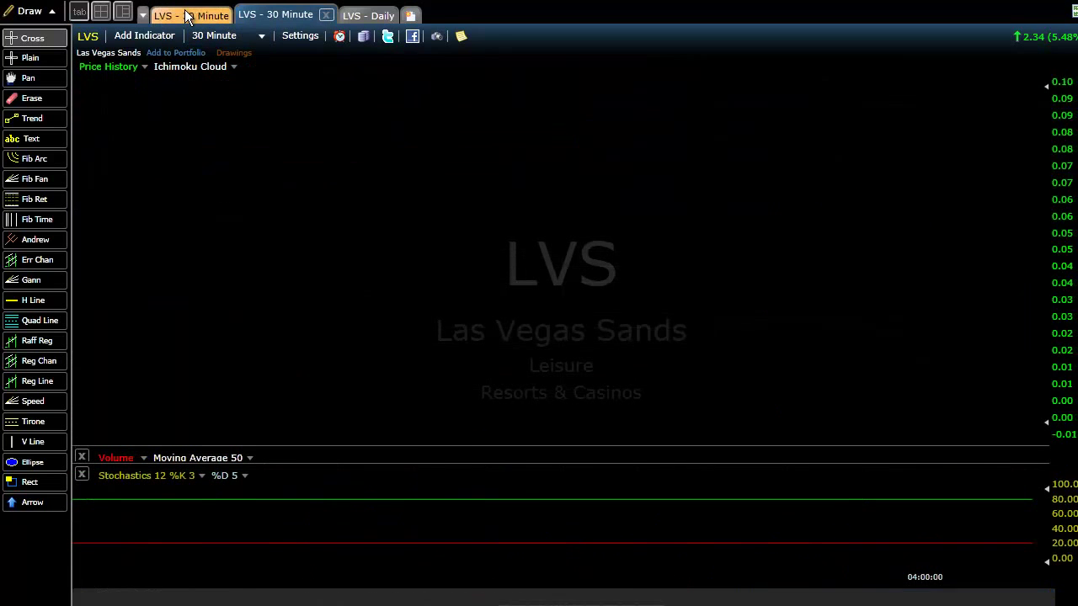
{"action": "left_click", "coordinate": [189, 16]}
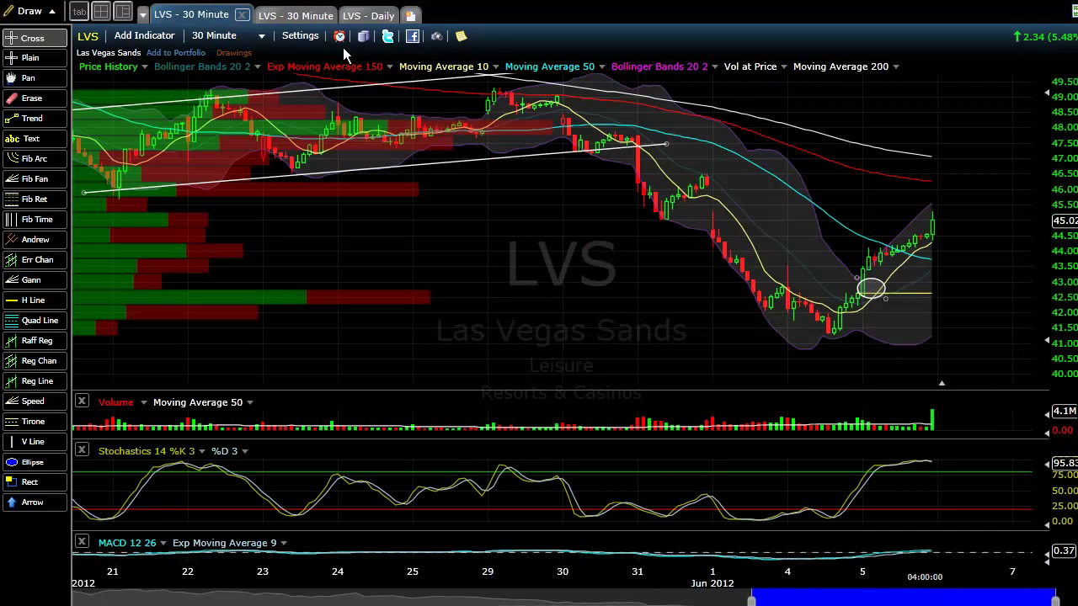
{"action": "left_click", "coordinate": [370, 21]}
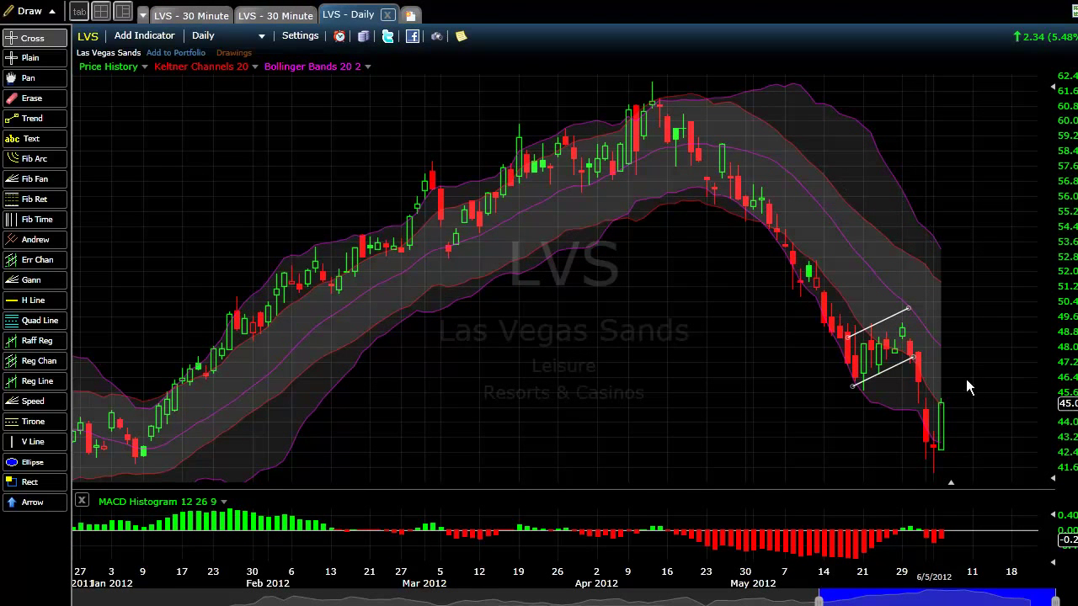
{"action": "left_click", "coordinate": [284, 17]}
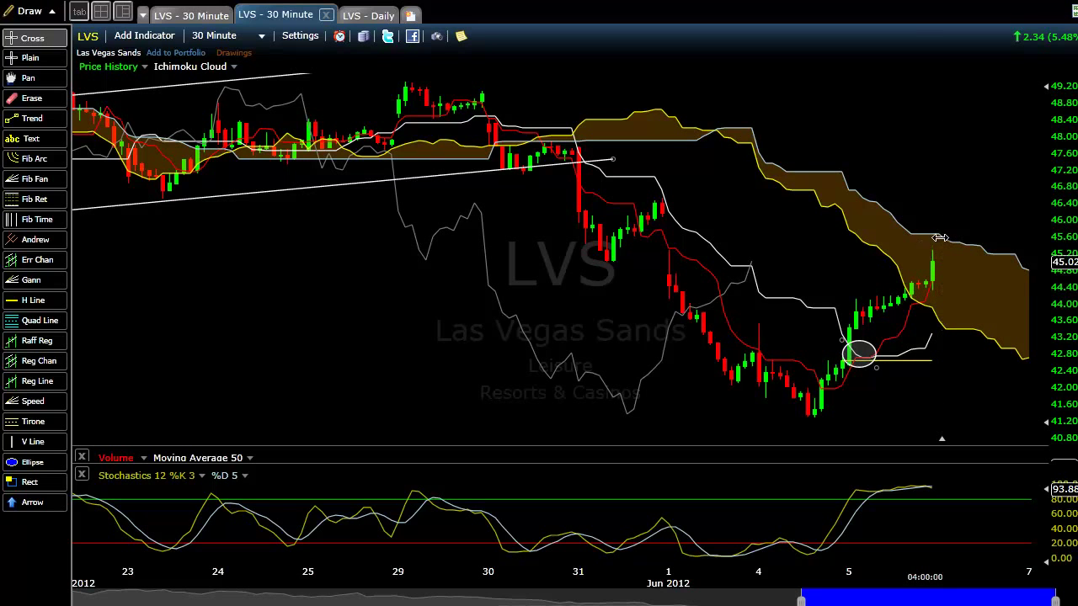
On hourly bars, move the June 5 circle up near 44.00, then switch to 4-hour bars
{"action": "left_click", "coordinate": [226, 41]}
{"action": "left_click", "coordinate": [222, 174]}
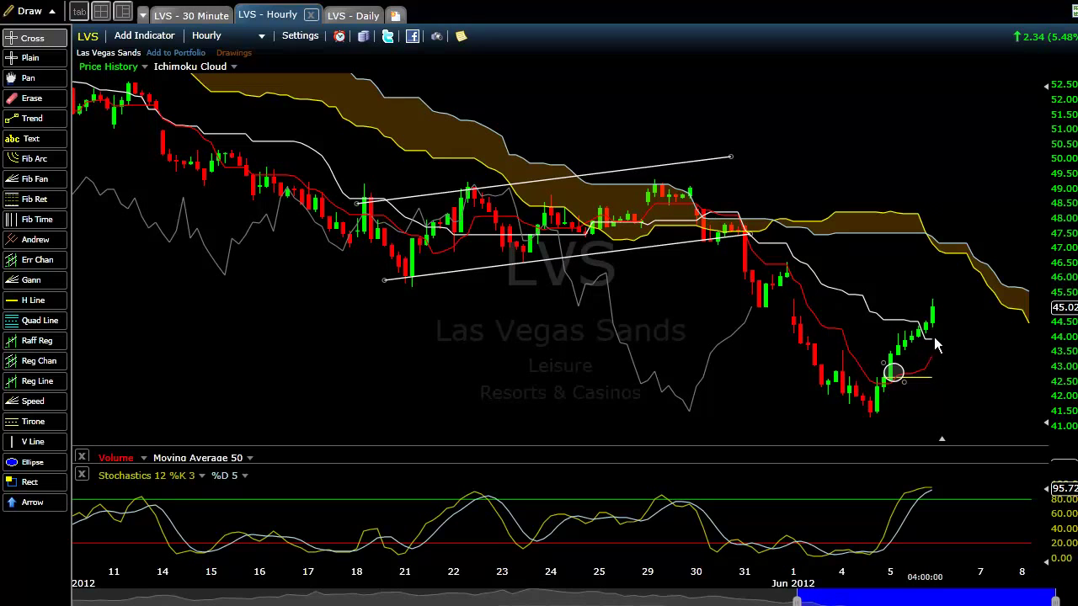
{"action": "left_click_drag", "start_coordinate": [906, 375], "coordinate": [935, 352]}
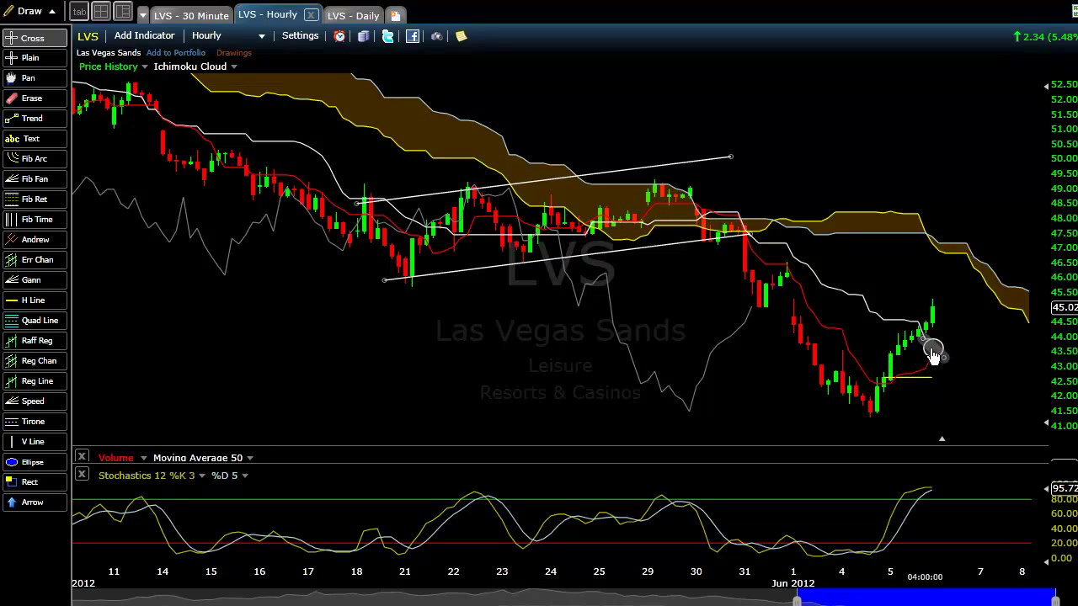
{"action": "left_click", "coordinate": [216, 40]}
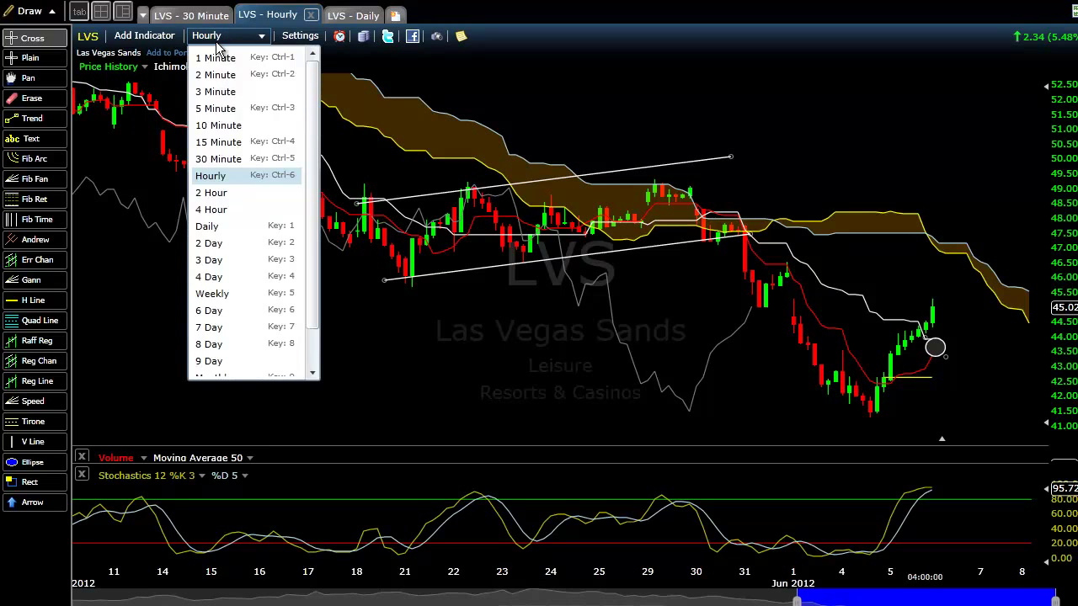
{"action": "left_click", "coordinate": [208, 210]}
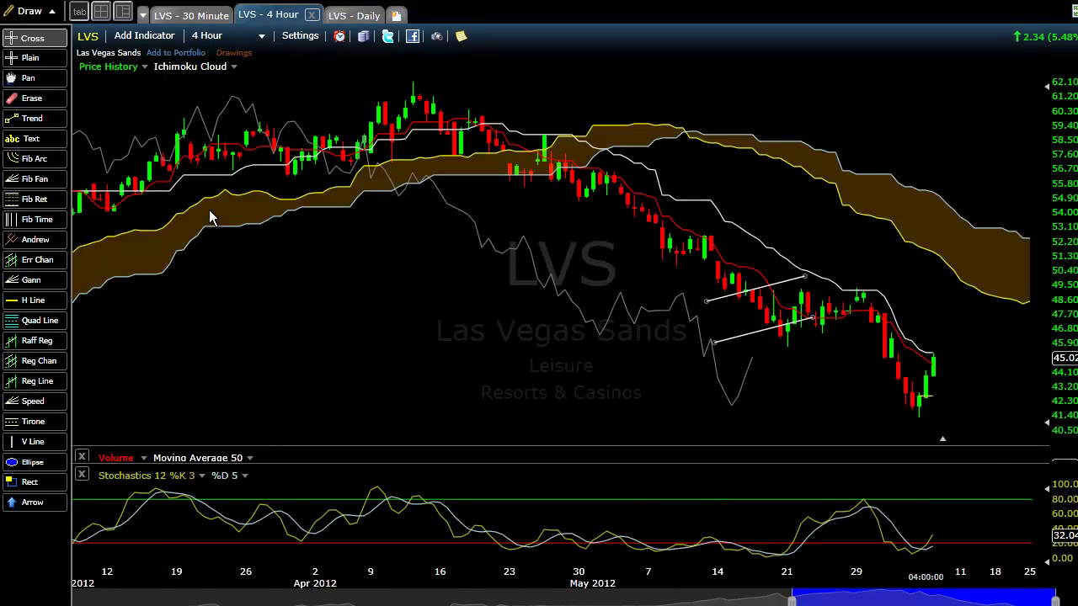